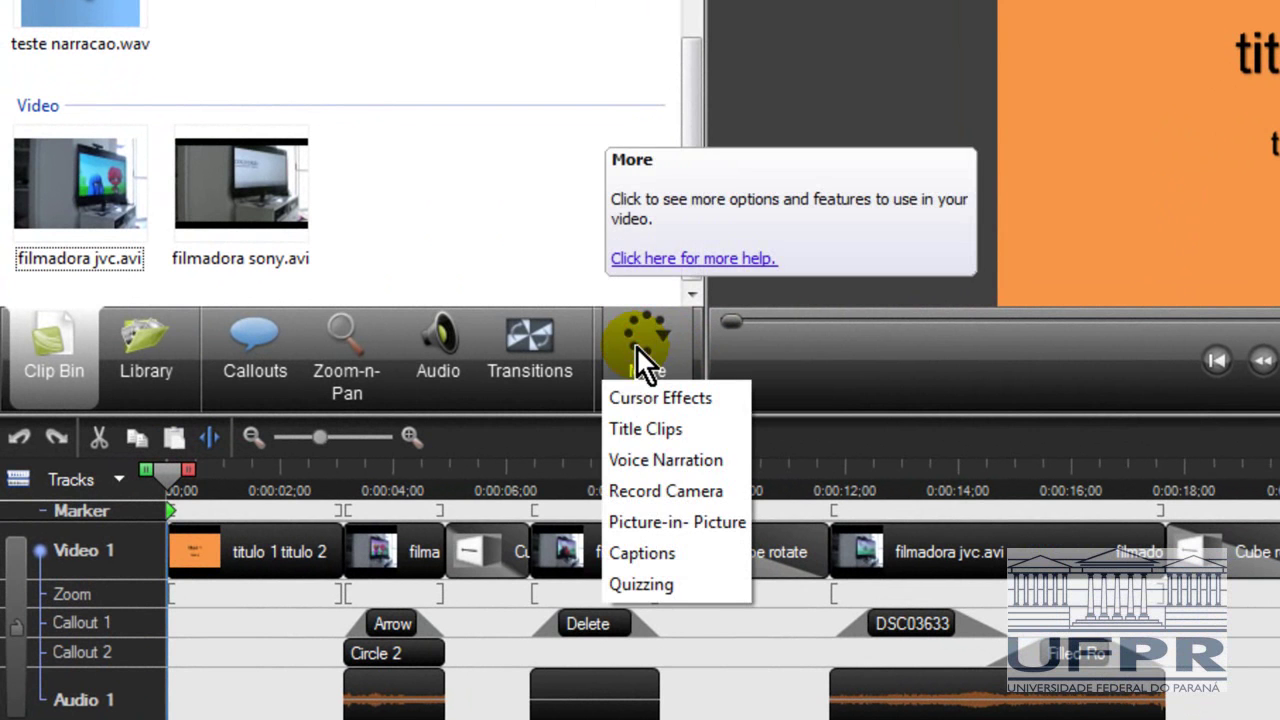
Import celular.mp4 from the desktop into the project's Clip Bin
{"action": "left_click", "coordinate": [644, 512]}
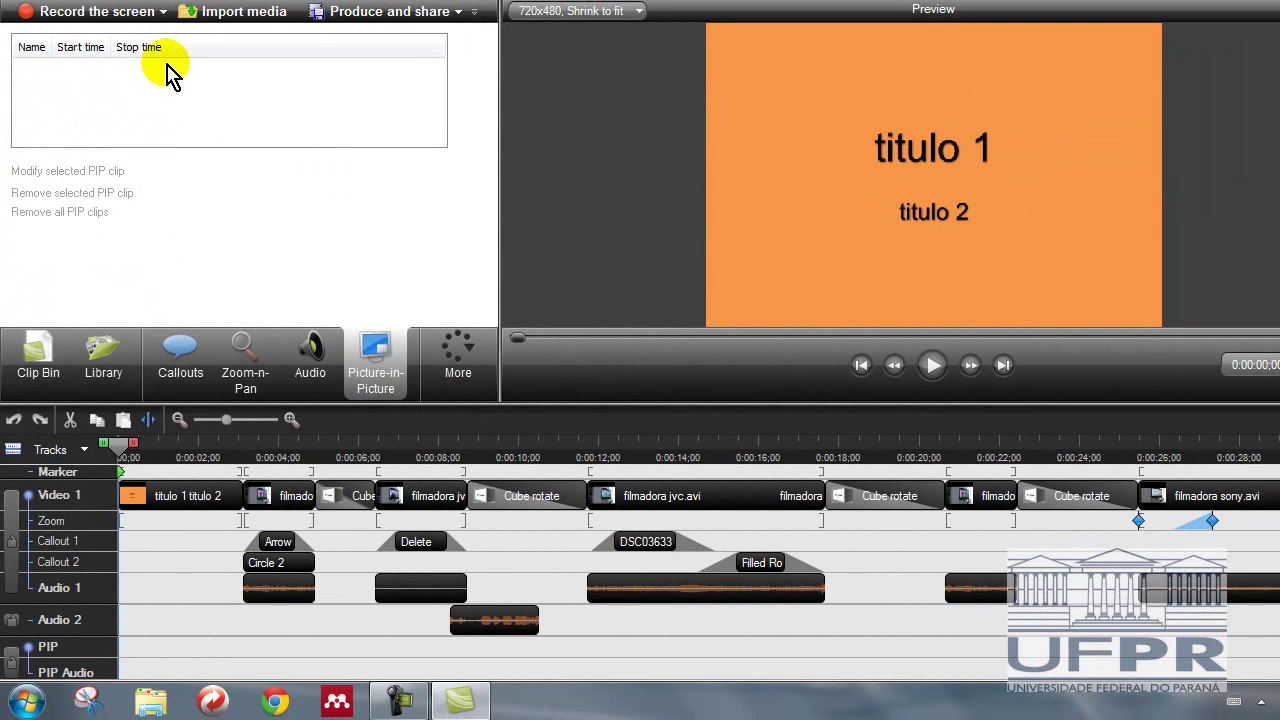
{"action": "left_click", "coordinate": [38, 350]}
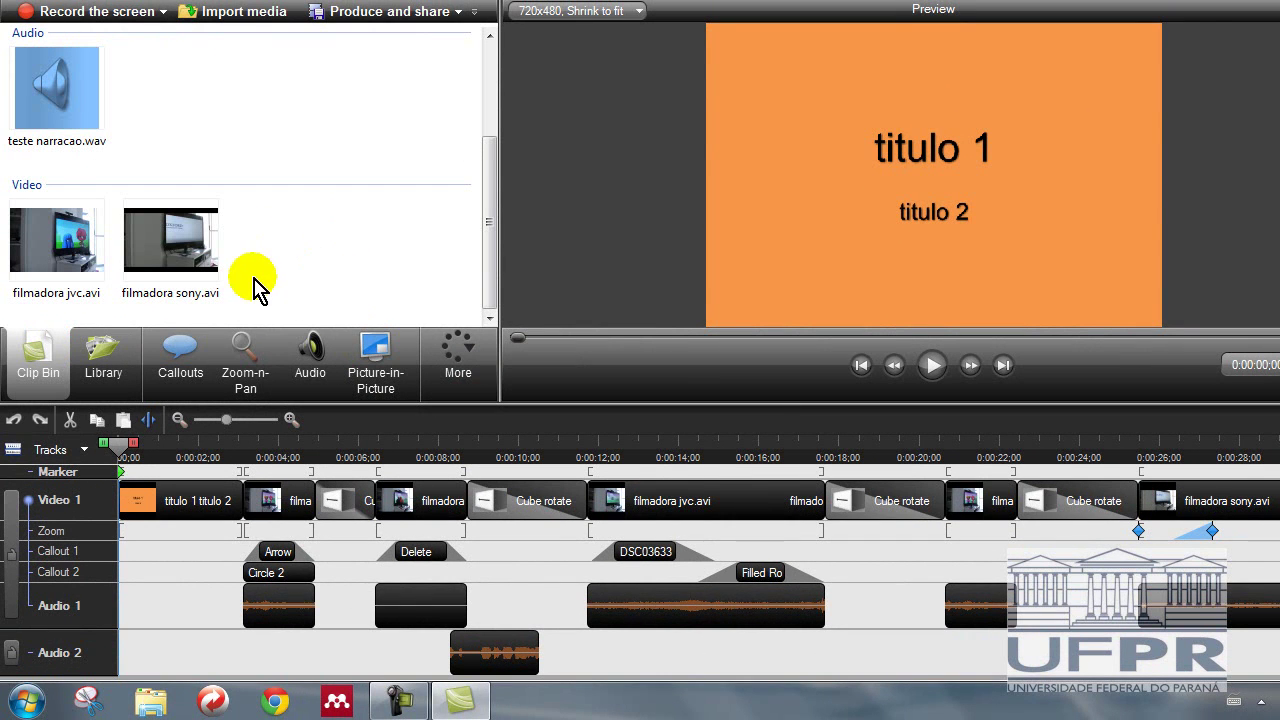
{"action": "left_click", "coordinate": [459, 699]}
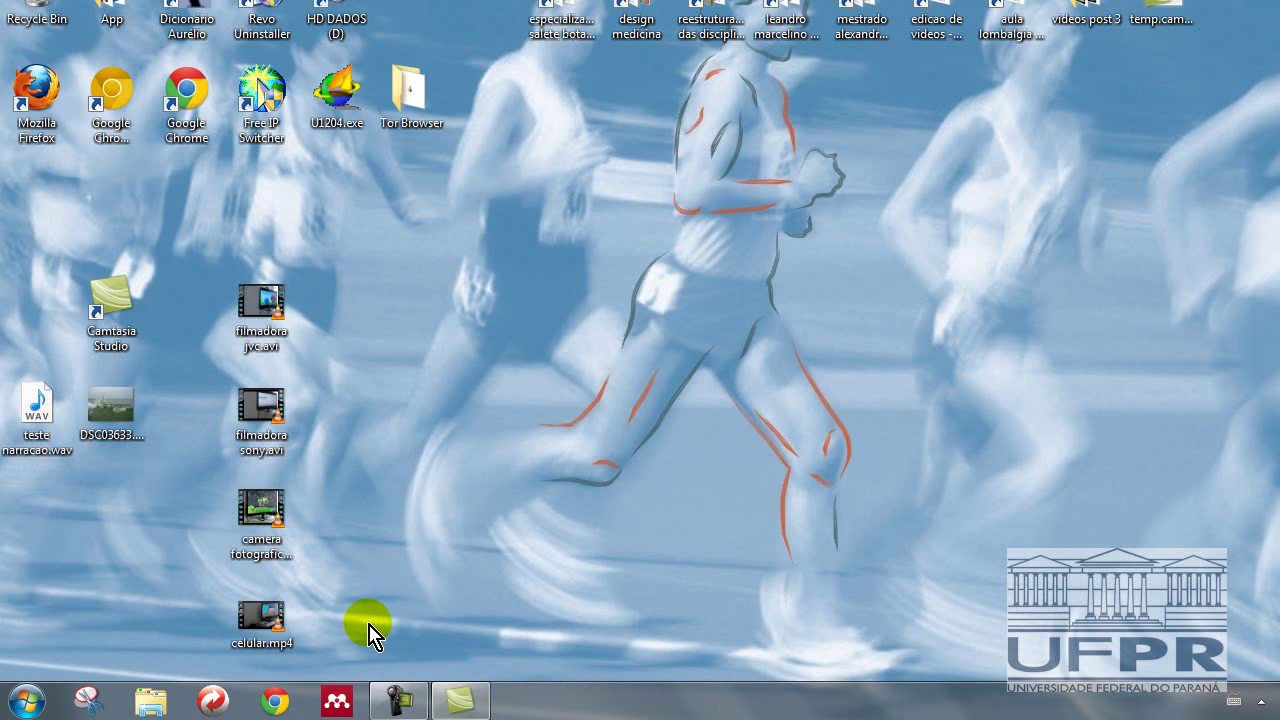
{"action": "left_click_drag", "start_coordinate": [287, 632], "coordinate": [303, 266]}
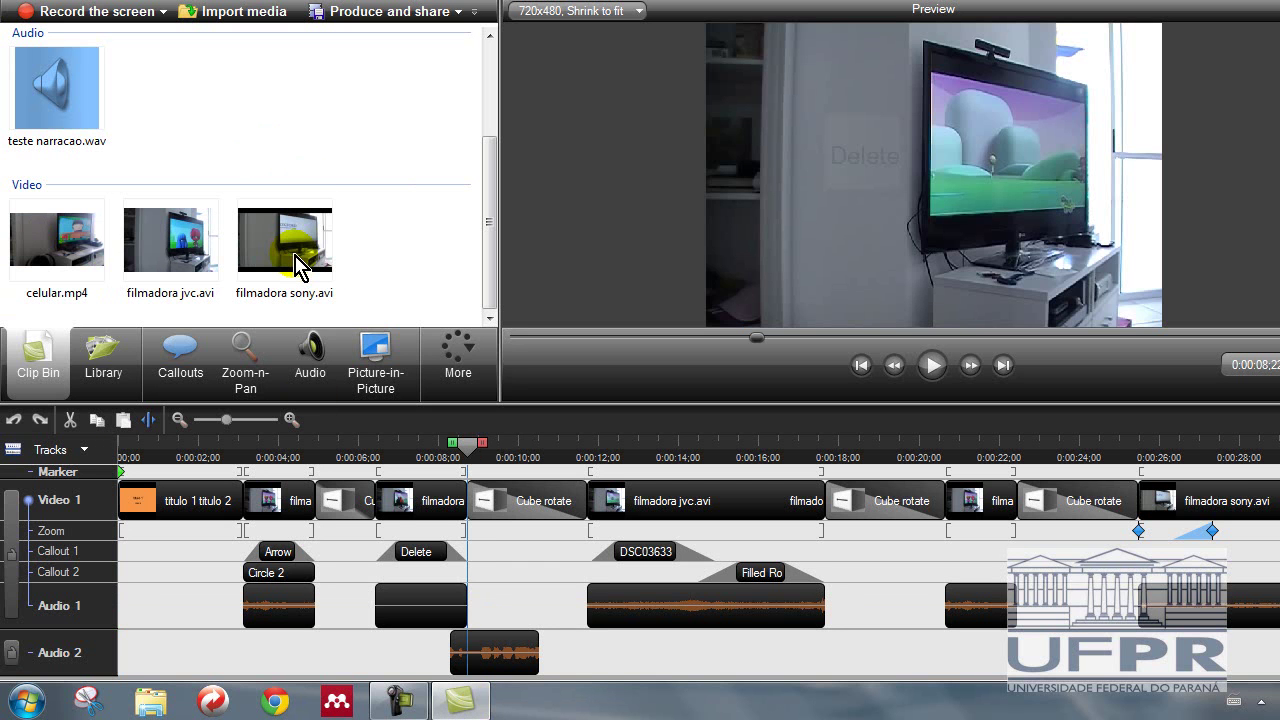
Add celular.mp4 to the PIP video track at 0:00:08;22 and trim its end to 0:00:17;14
{"action": "left_click", "coordinate": [93, 268]}
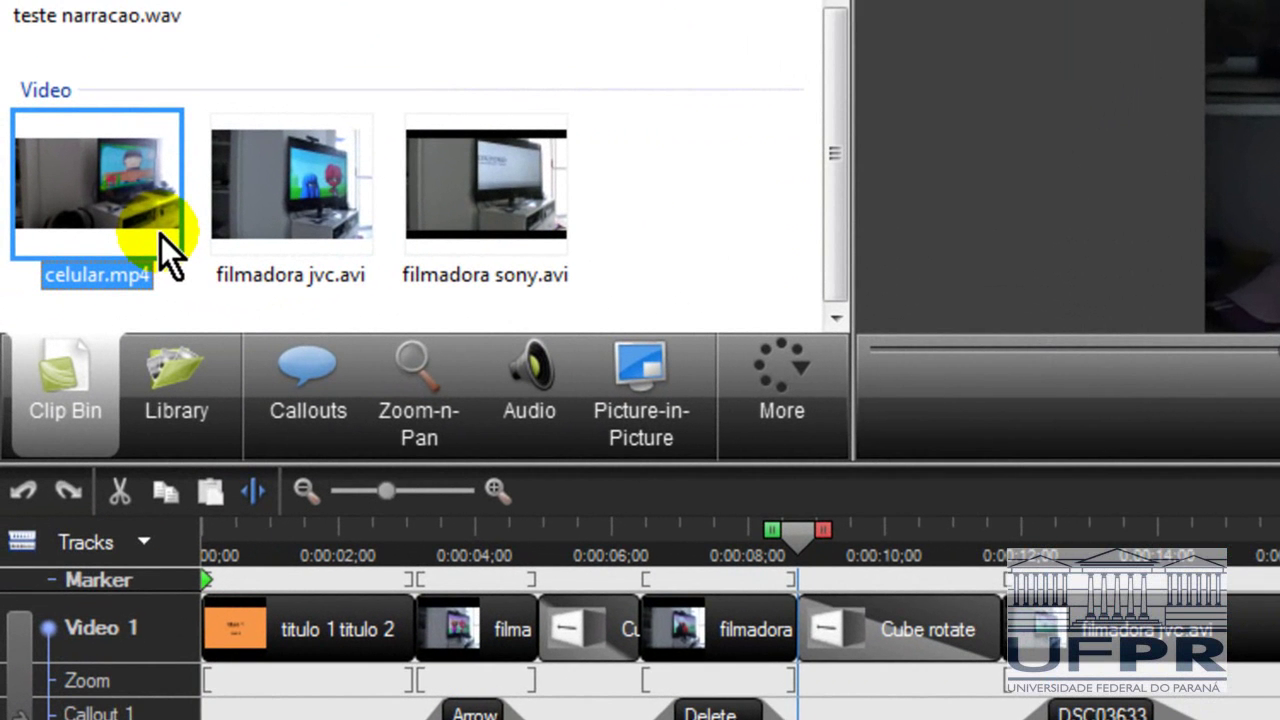
{"action": "right_click", "coordinate": [160, 235]}
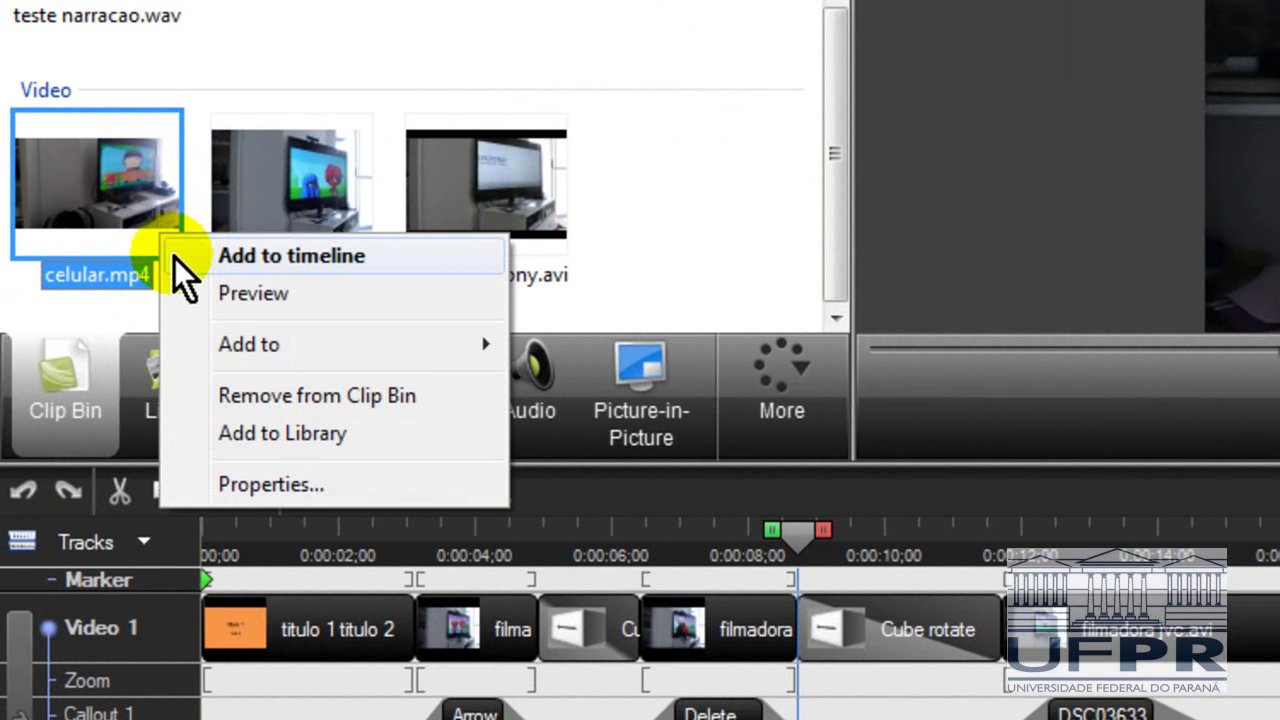
{"action": "mouse_move", "coordinate": [217, 350]}
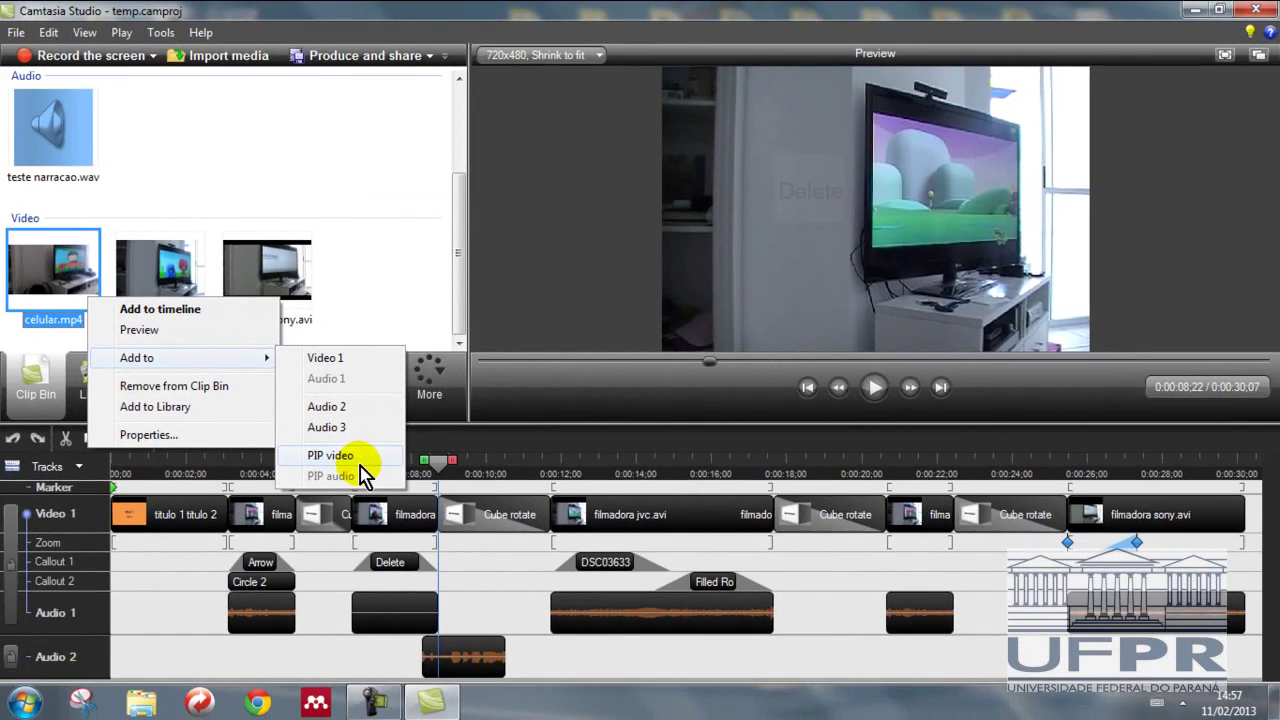
{"action": "left_click", "coordinate": [330, 456]}
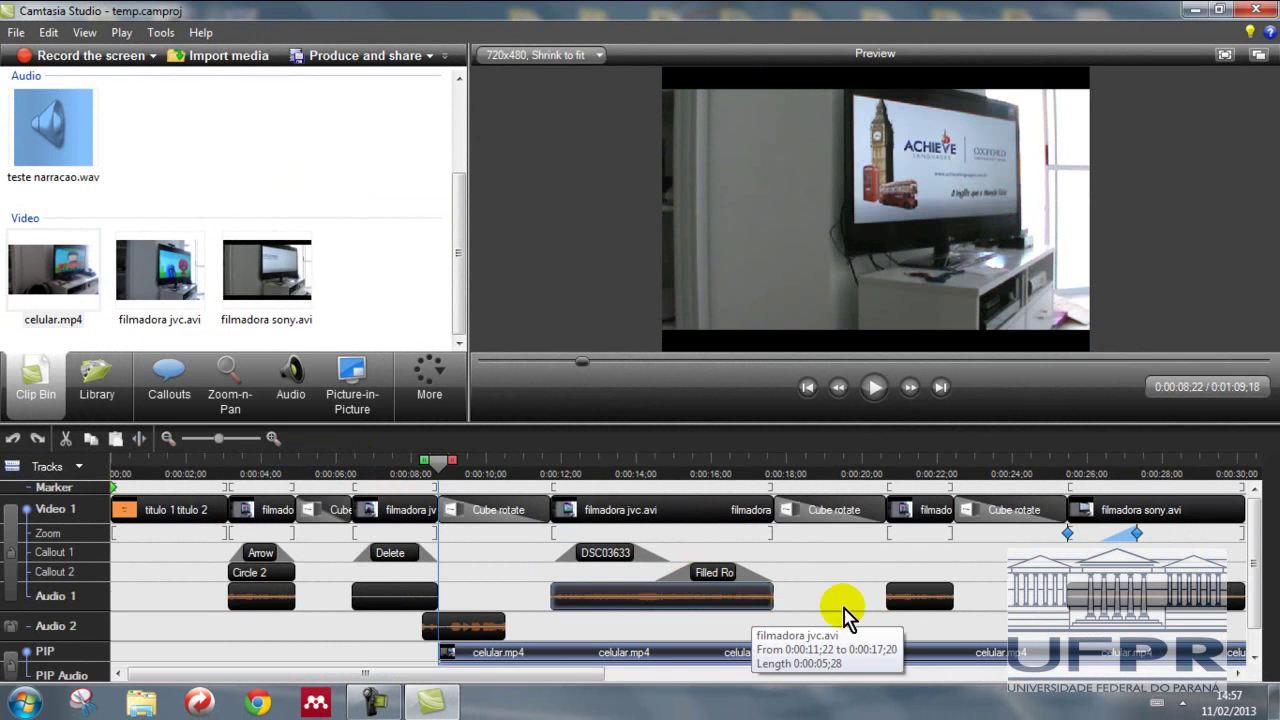
{"action": "left_click_drag", "start_coordinate": [1251, 563], "coordinate": [1255, 583]}
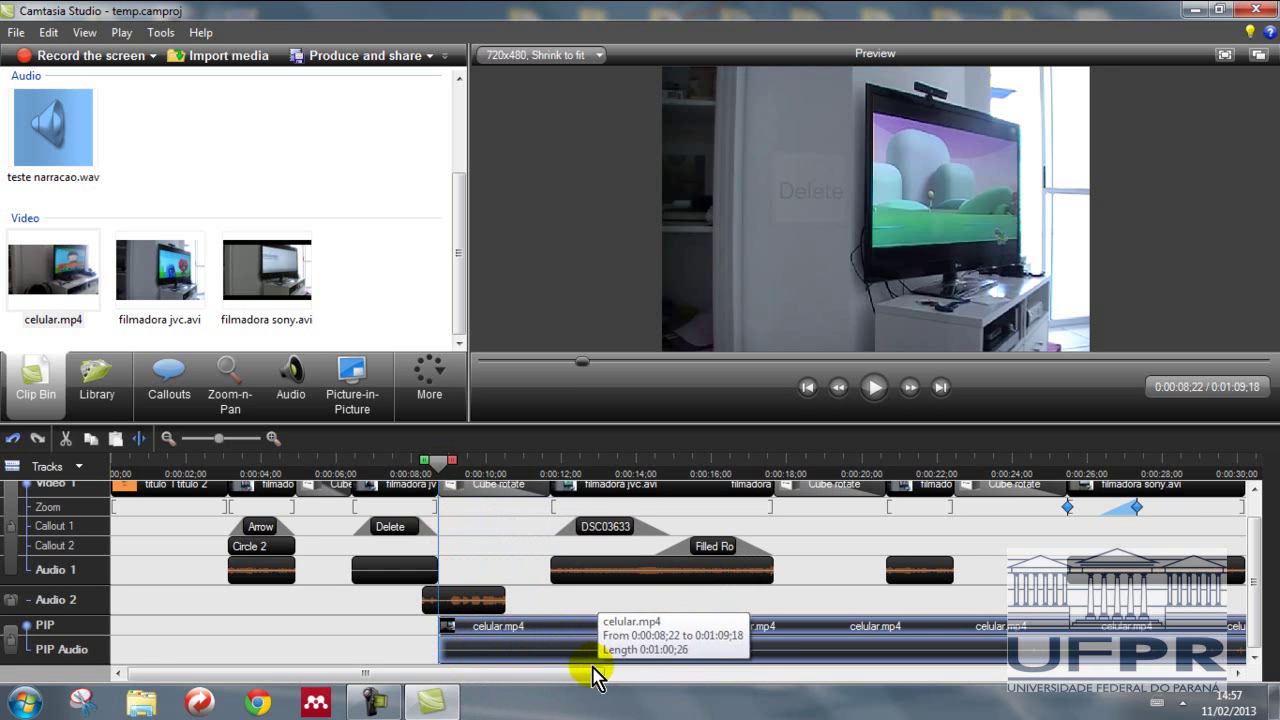
{"action": "left_click_drag", "start_coordinate": [549, 677], "coordinate": [652, 648]}
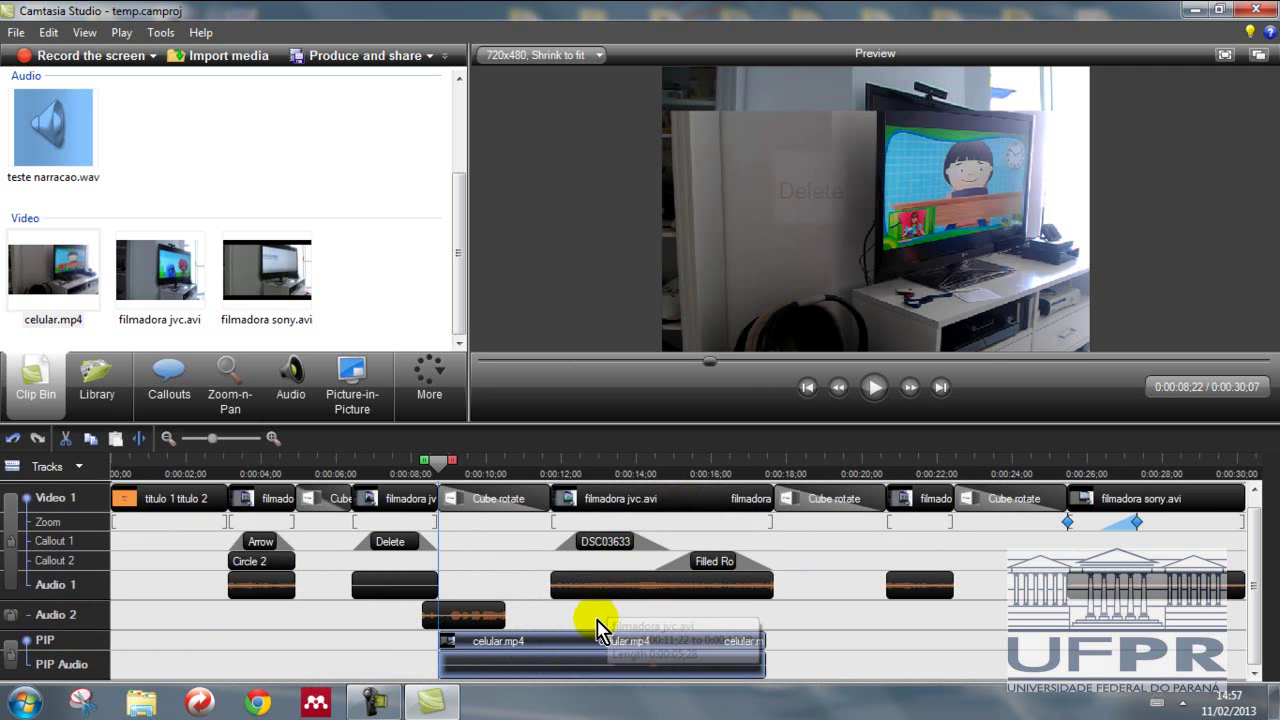
Add a red border to the celular.mp4 picture-in-picture clip
{"action": "left_click", "coordinate": [364, 410]}
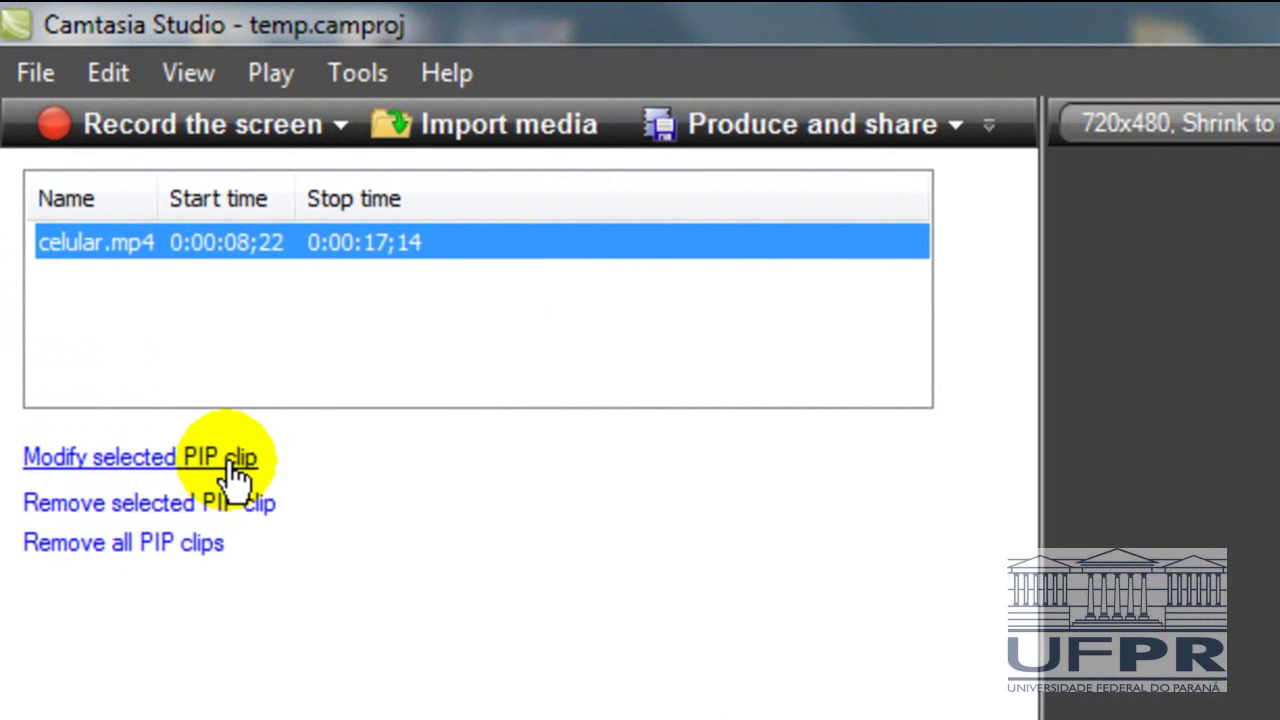
{"action": "left_click", "coordinate": [104, 206]}
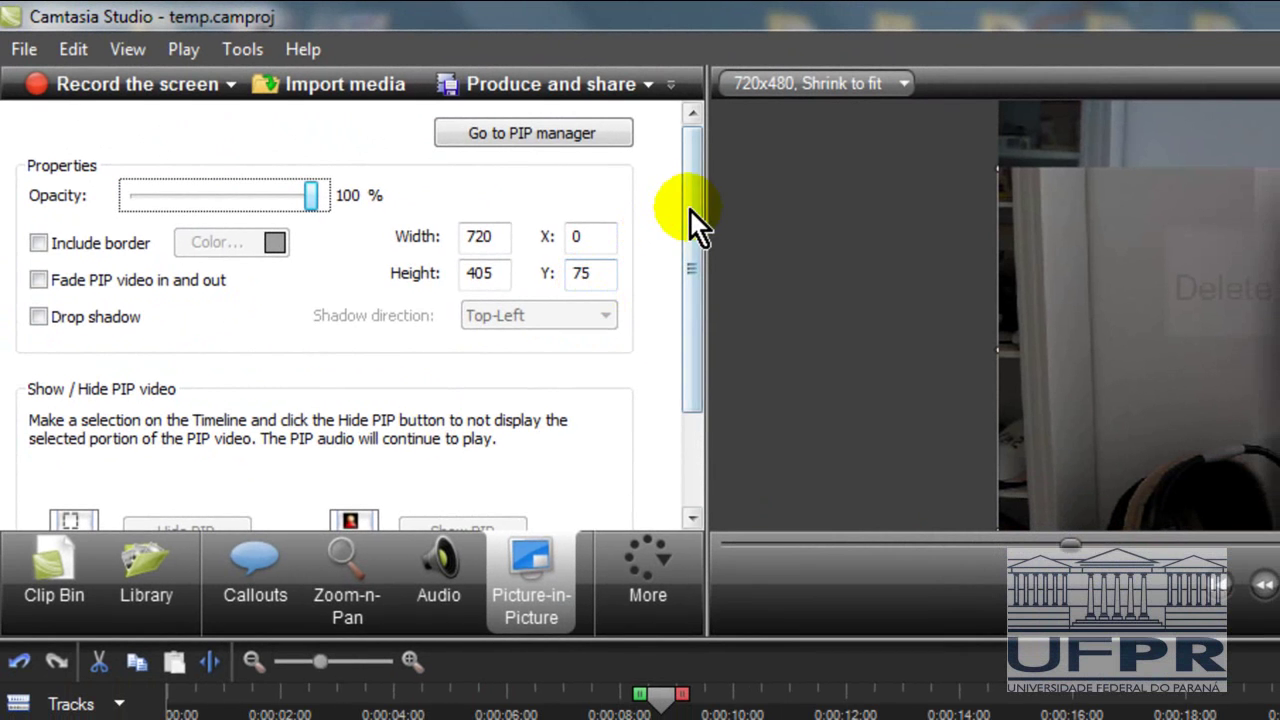
{"action": "left_click_drag", "start_coordinate": [692, 201], "coordinate": [629, 141]}
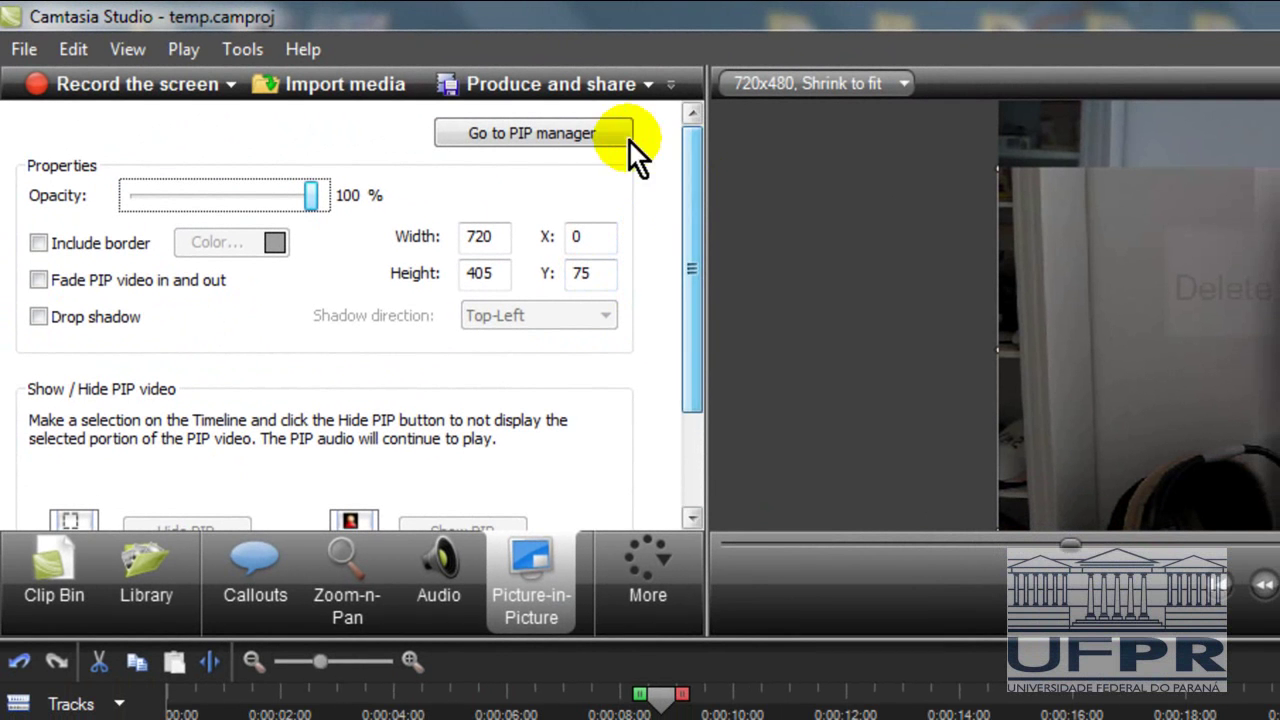
{"action": "left_click", "coordinate": [578, 146]}
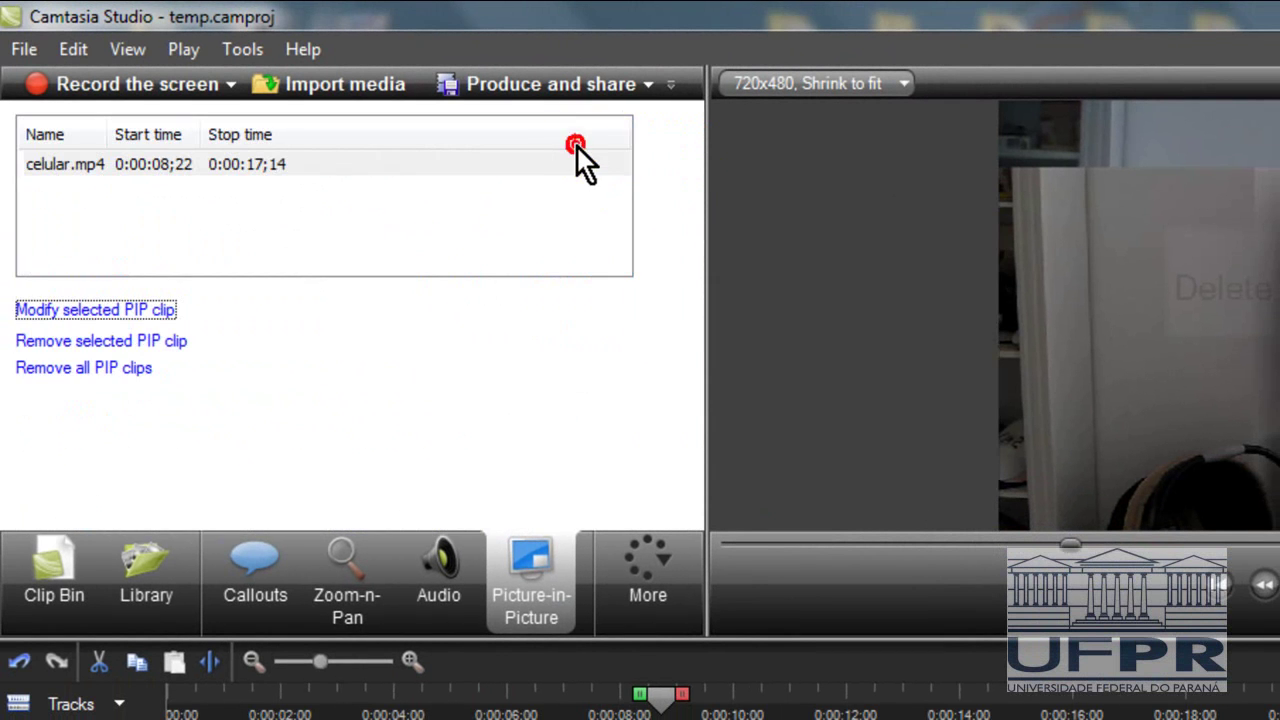
{"action": "left_click", "coordinate": [93, 312]}
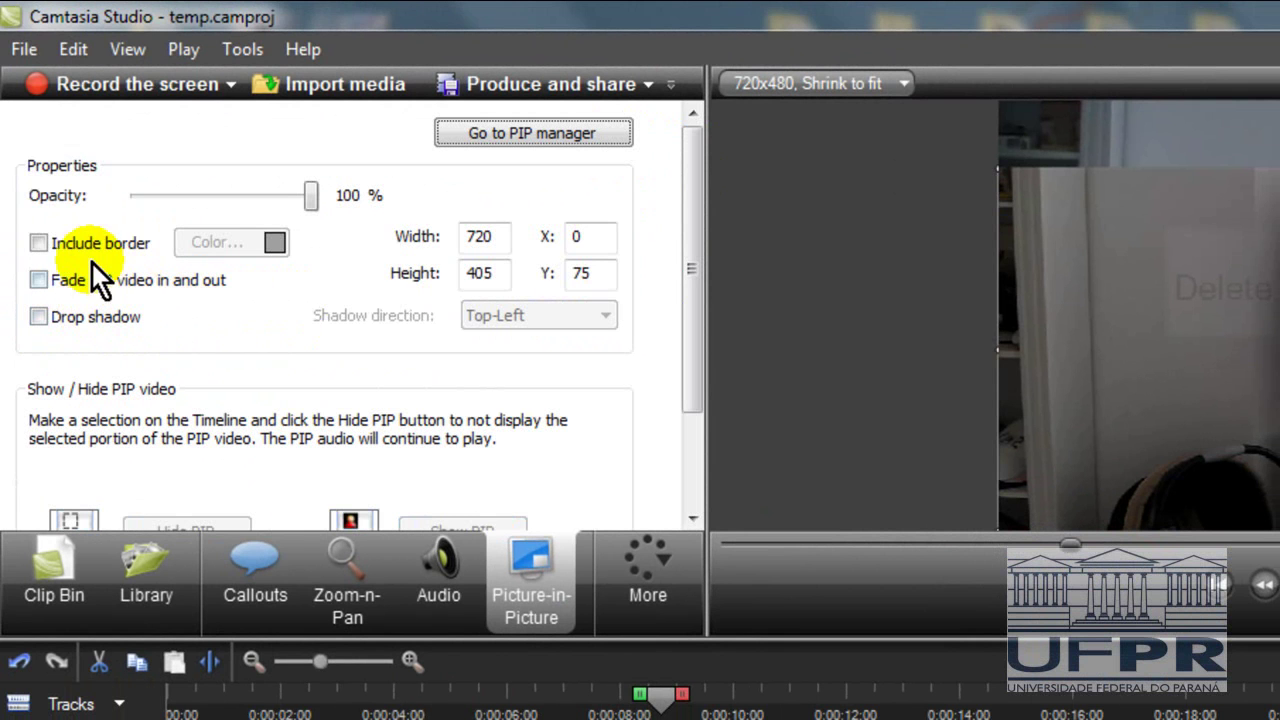
{"action": "left_click", "coordinate": [52, 245]}
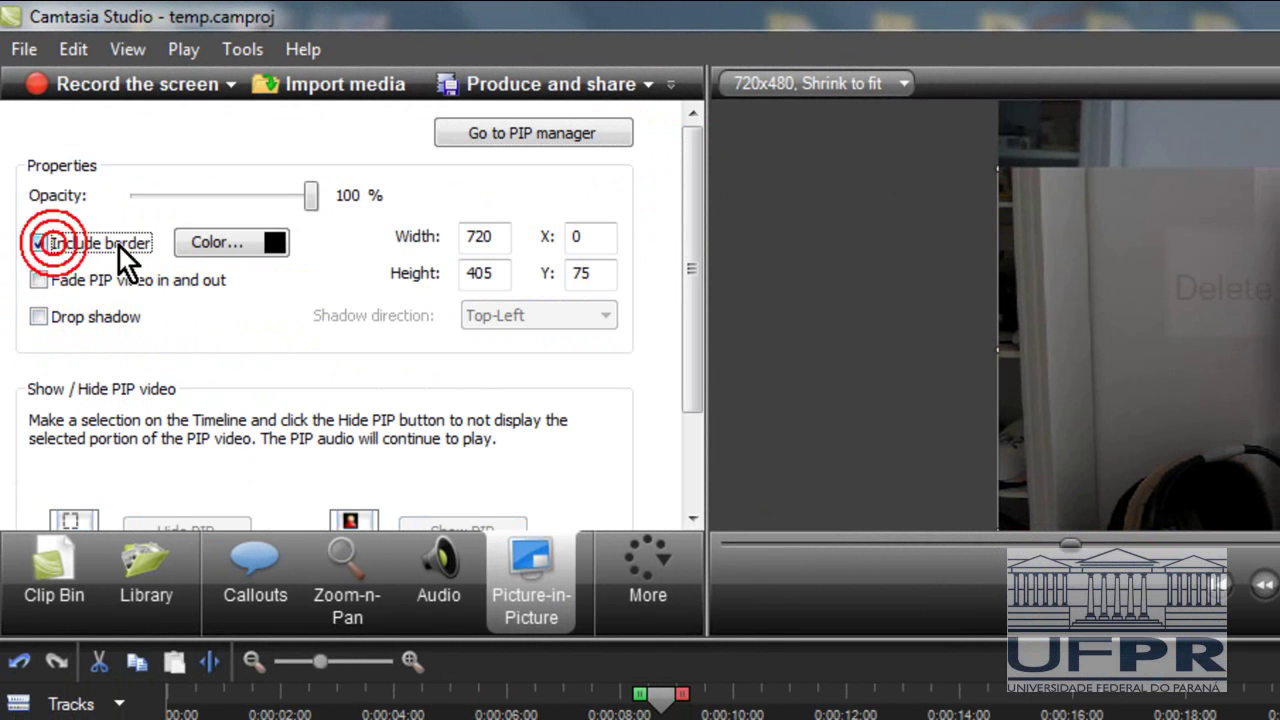
{"action": "left_click", "coordinate": [204, 242]}
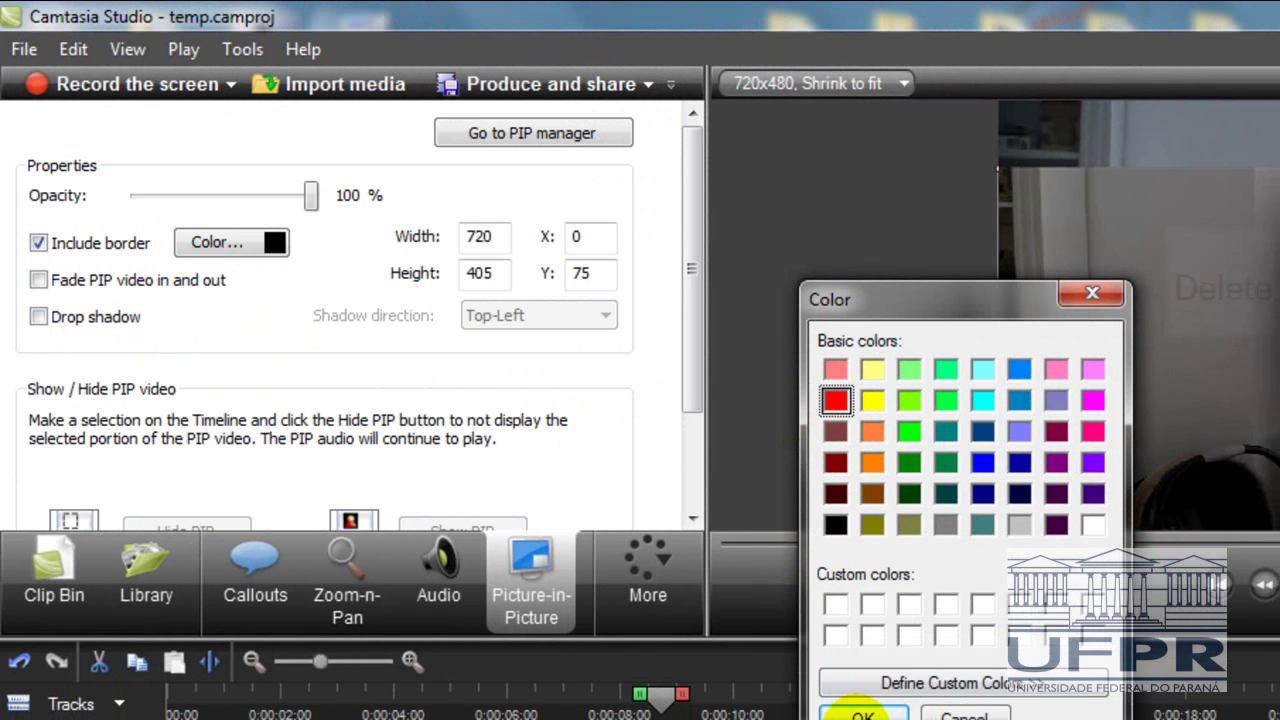
{"action": "left_click", "coordinate": [862, 713]}
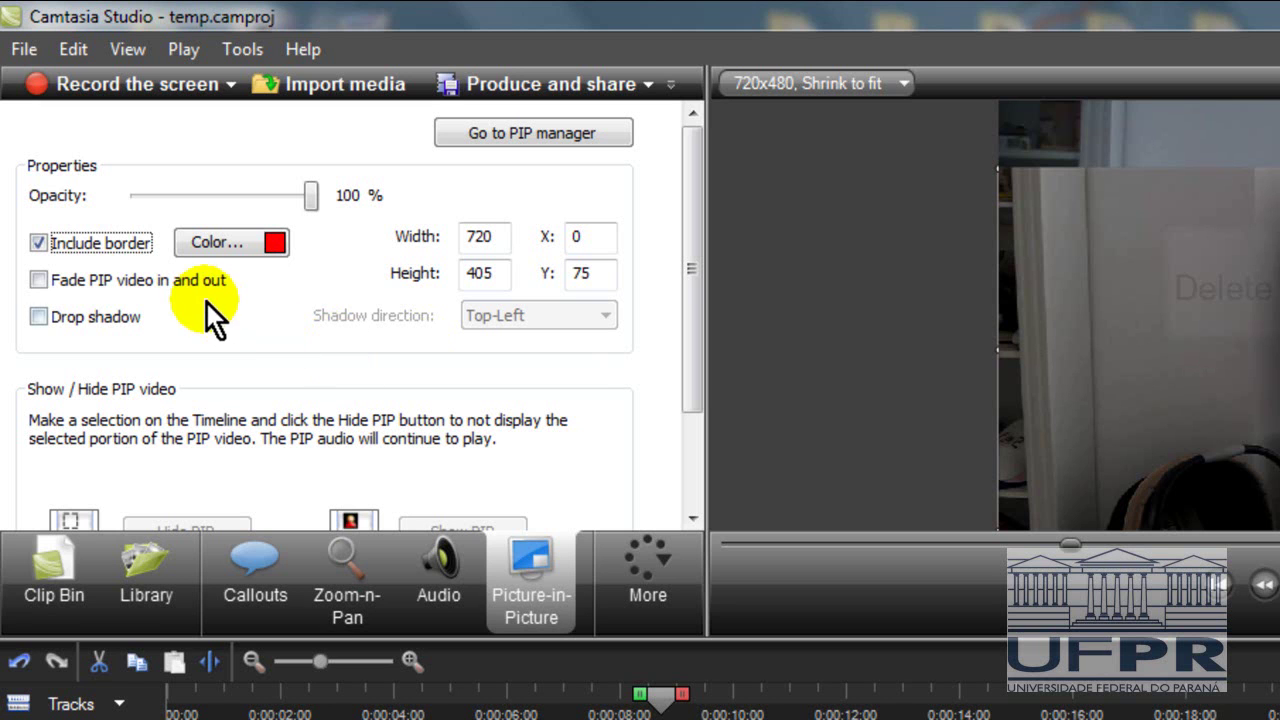
Turn on fade in and out and a drop shadow for the PIP clip
{"action": "left_click", "coordinate": [37, 281]}
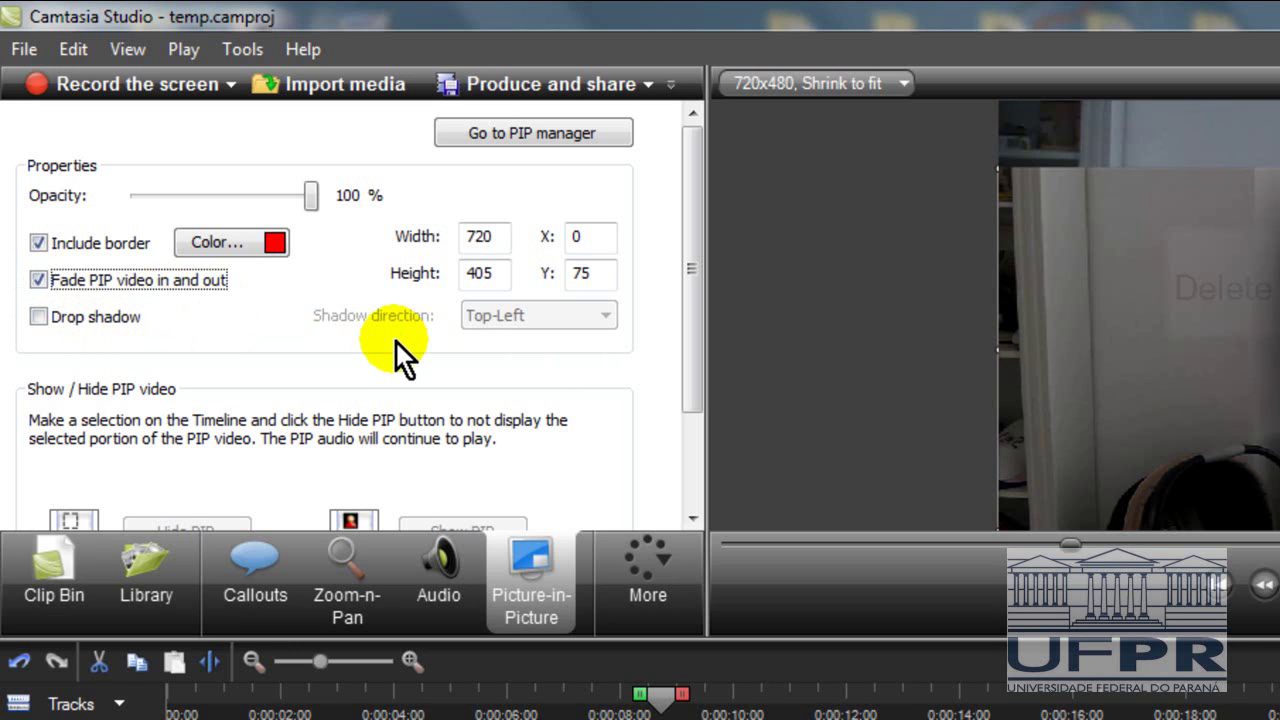
{"action": "left_click", "coordinate": [44, 320]}
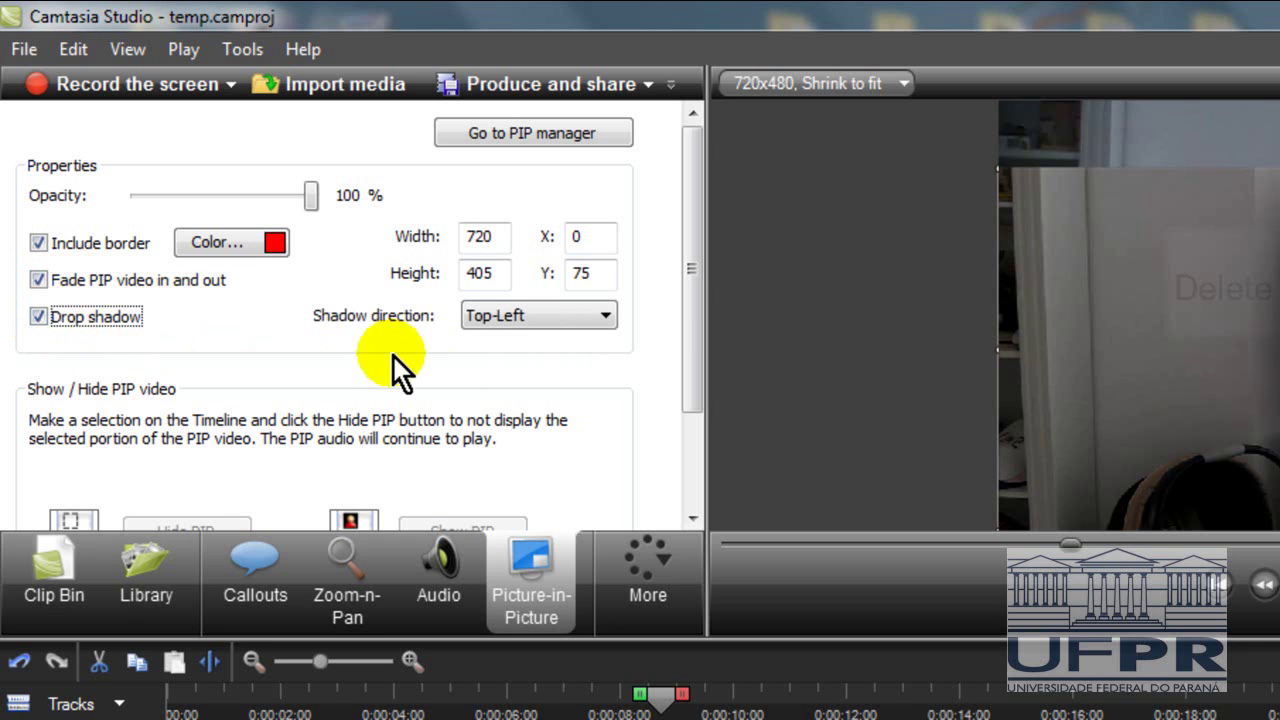
{"action": "left_click_drag", "start_coordinate": [690, 298], "coordinate": [692, 409]}
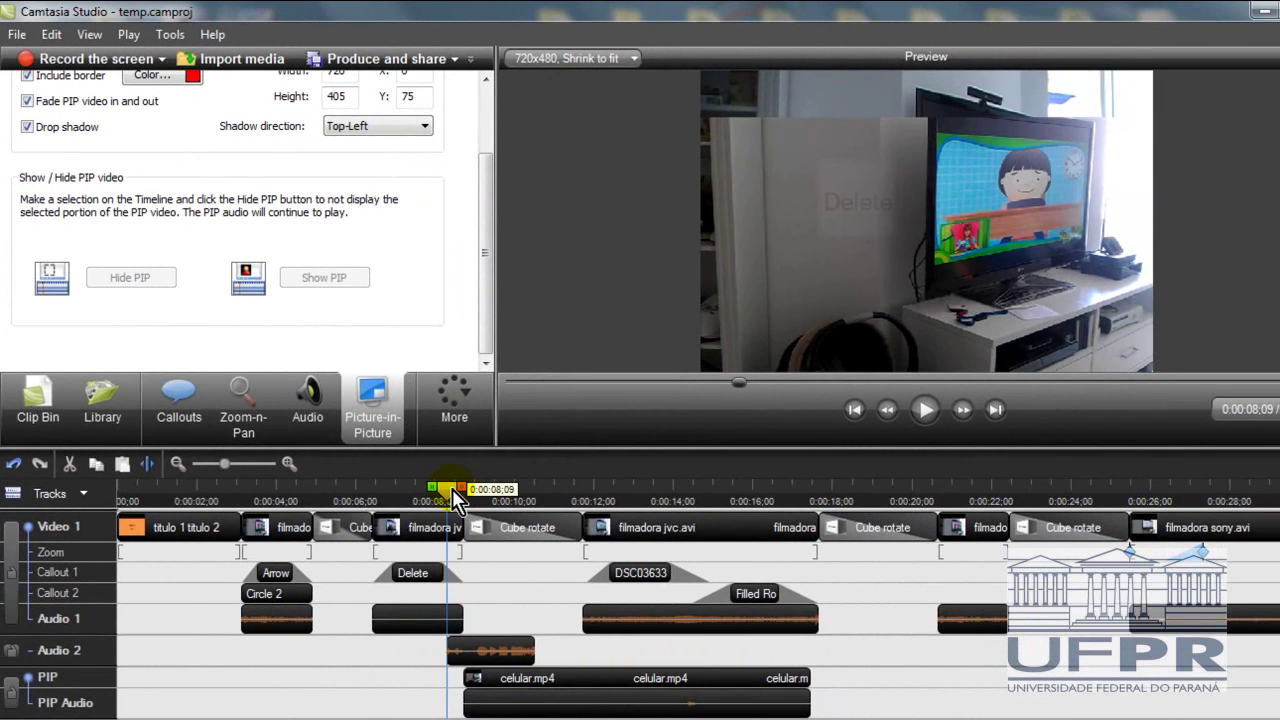
Play the timeline from about 0:00:08;09 to preview the full-width PIP clip over the main video
{"action": "left_click", "coordinate": [458, 500]}
{"action": "left_click", "coordinate": [919, 412]}
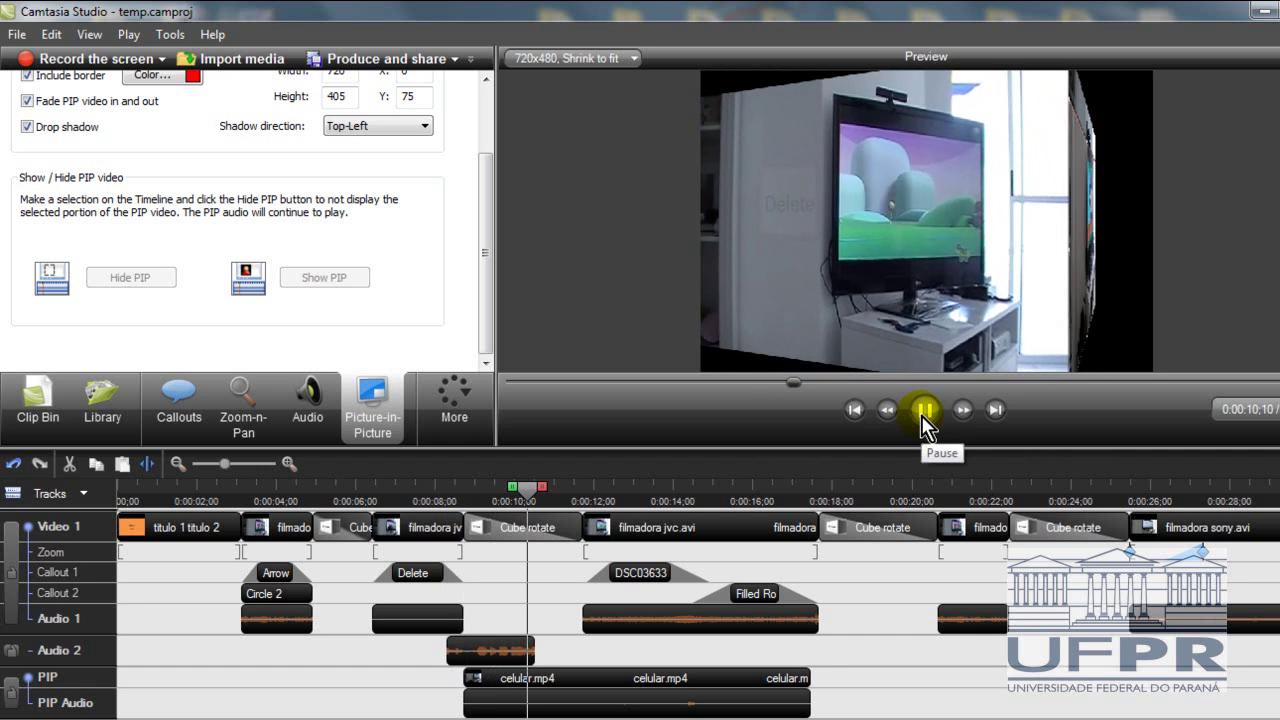
{"action": "left_click", "coordinate": [921, 412]}
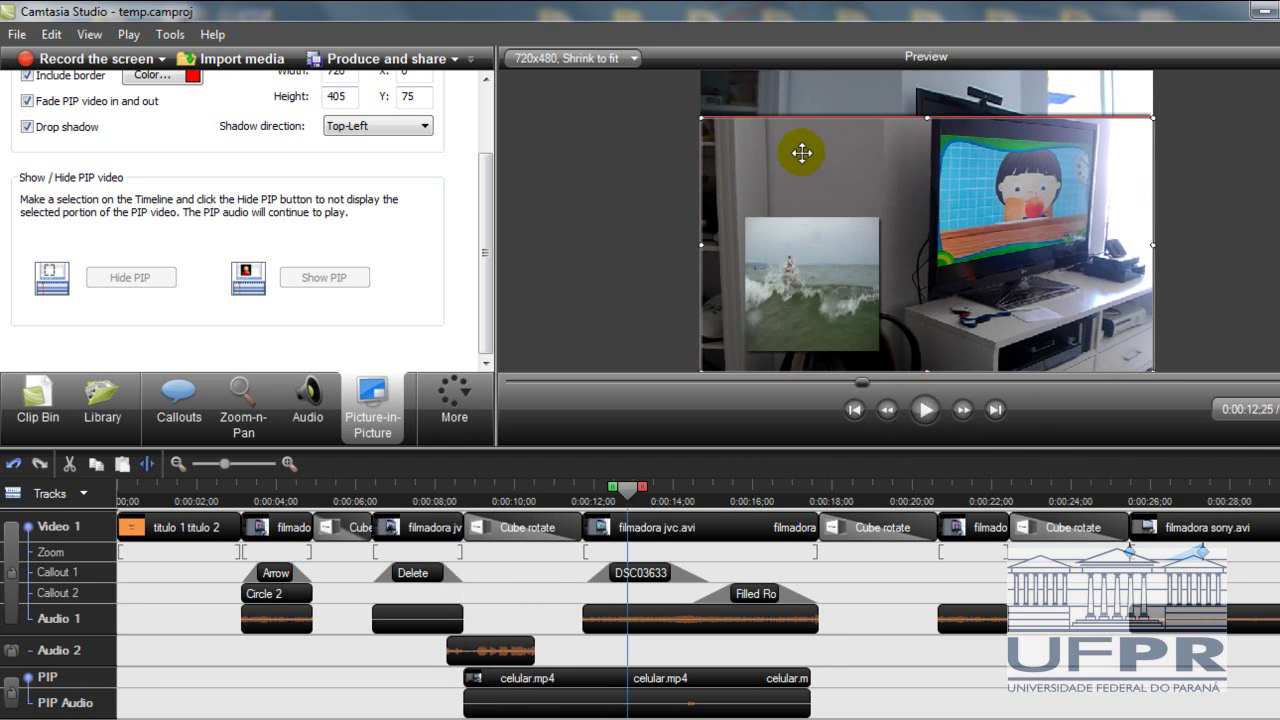
Shrink the PIP clip to about 234 × 132 at X 482, Y 28 in the frame's upper-right corner, and preview it from 0:00:08;00
{"action": "left_click_drag", "start_coordinate": [698, 118], "coordinate": [1032, 130]}
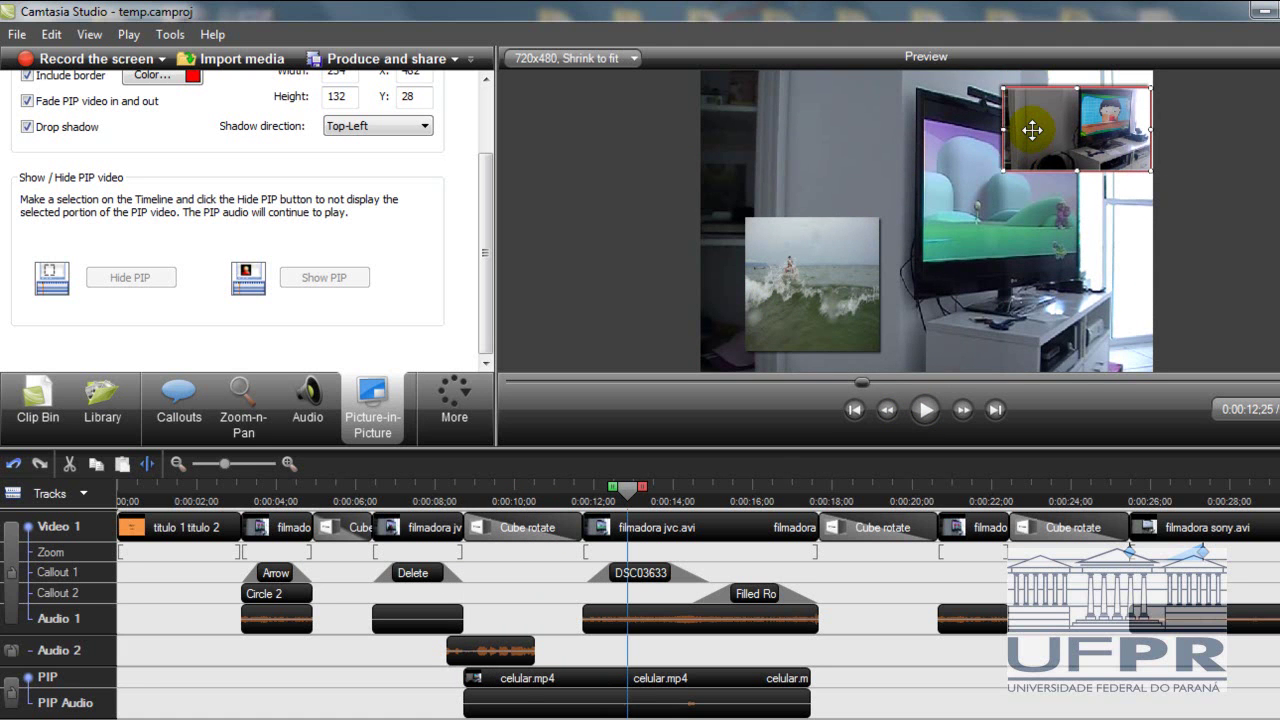
{"action": "left_click_drag", "start_coordinate": [629, 494], "coordinate": [434, 491]}
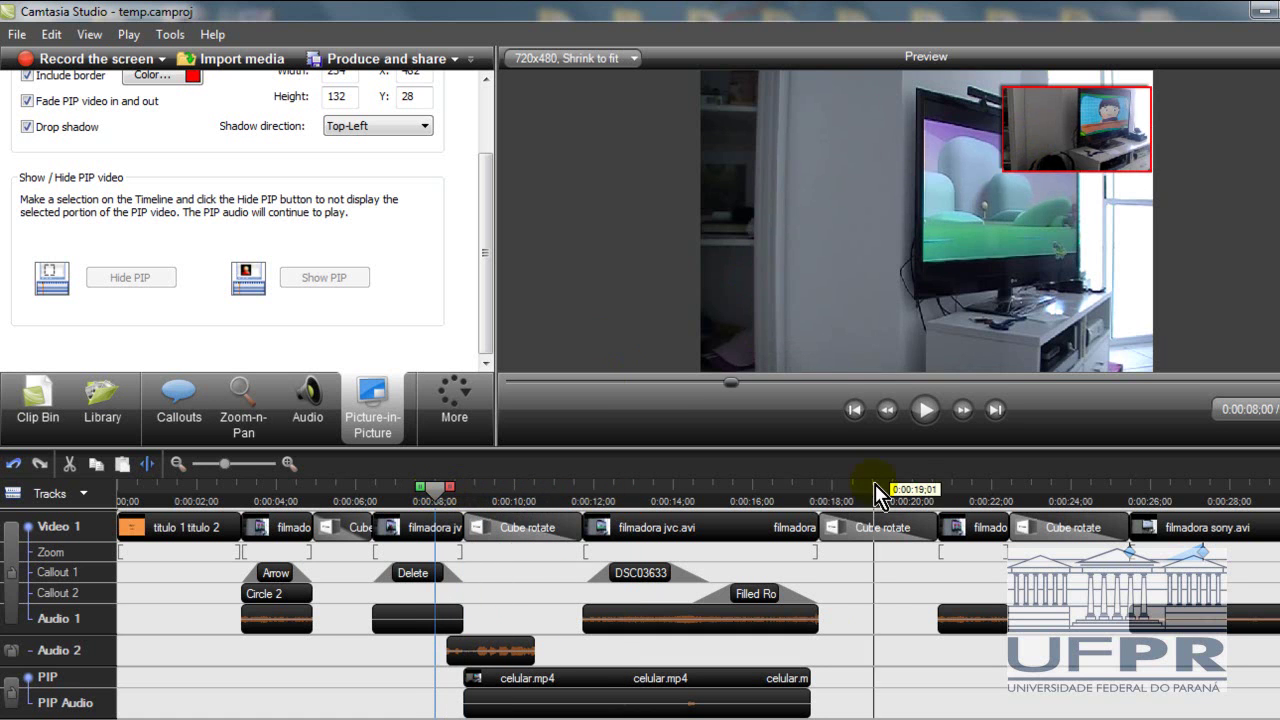
{"action": "left_click", "coordinate": [928, 412]}
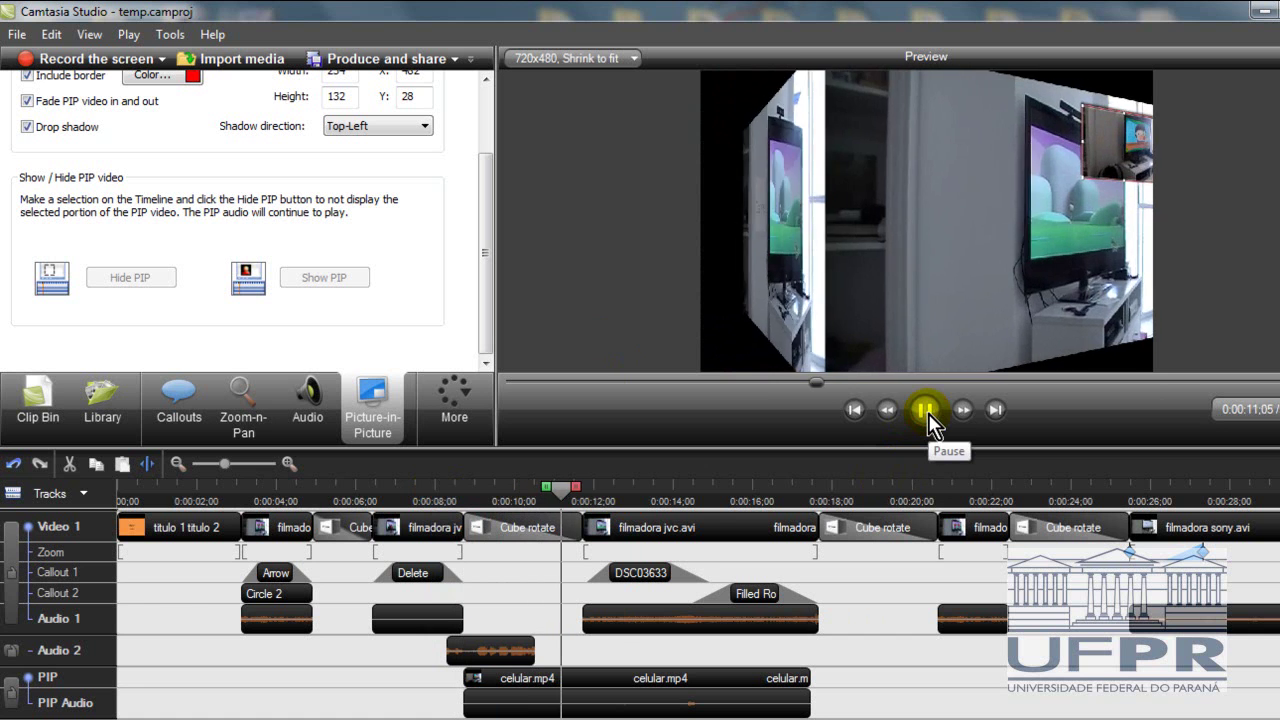
{"action": "left_click", "coordinate": [928, 413]}
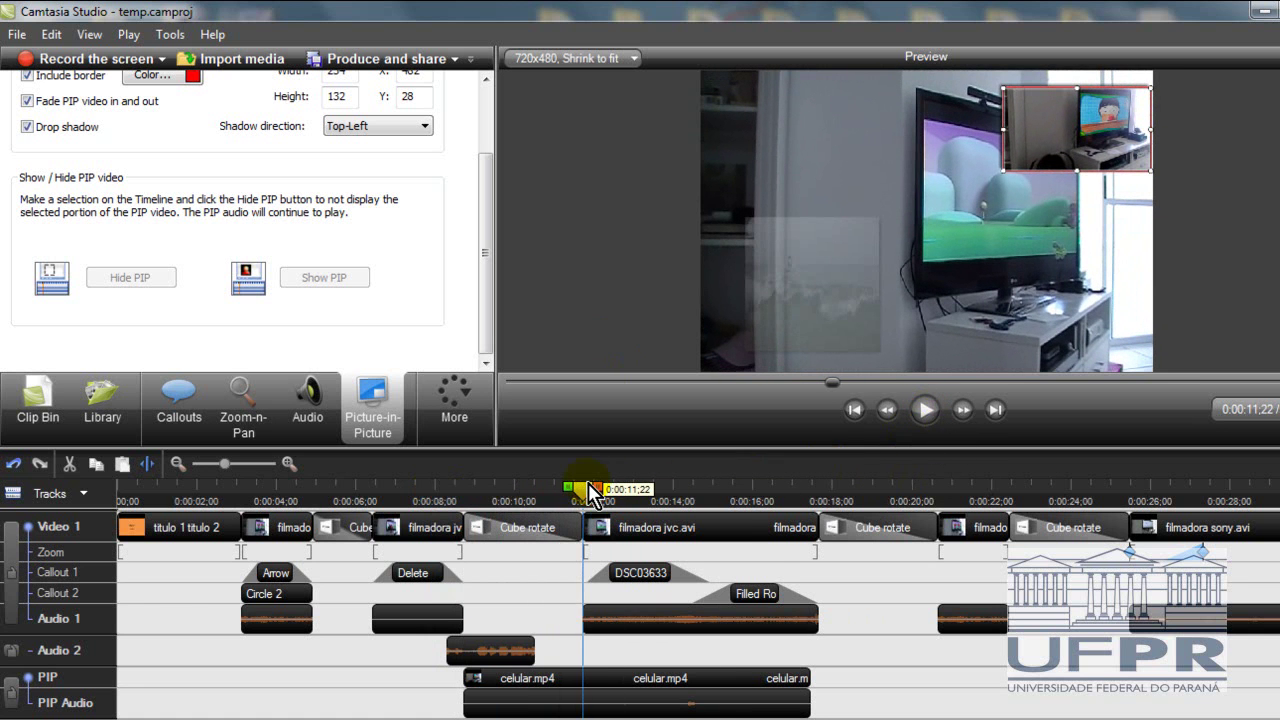
Trim the start of the celular.mp4 PIP clip to 0:00:11;22, where the Cube rotate transition ends, and play that section from 0:00:10;28
{"action": "left_click", "coordinate": [462, 680]}
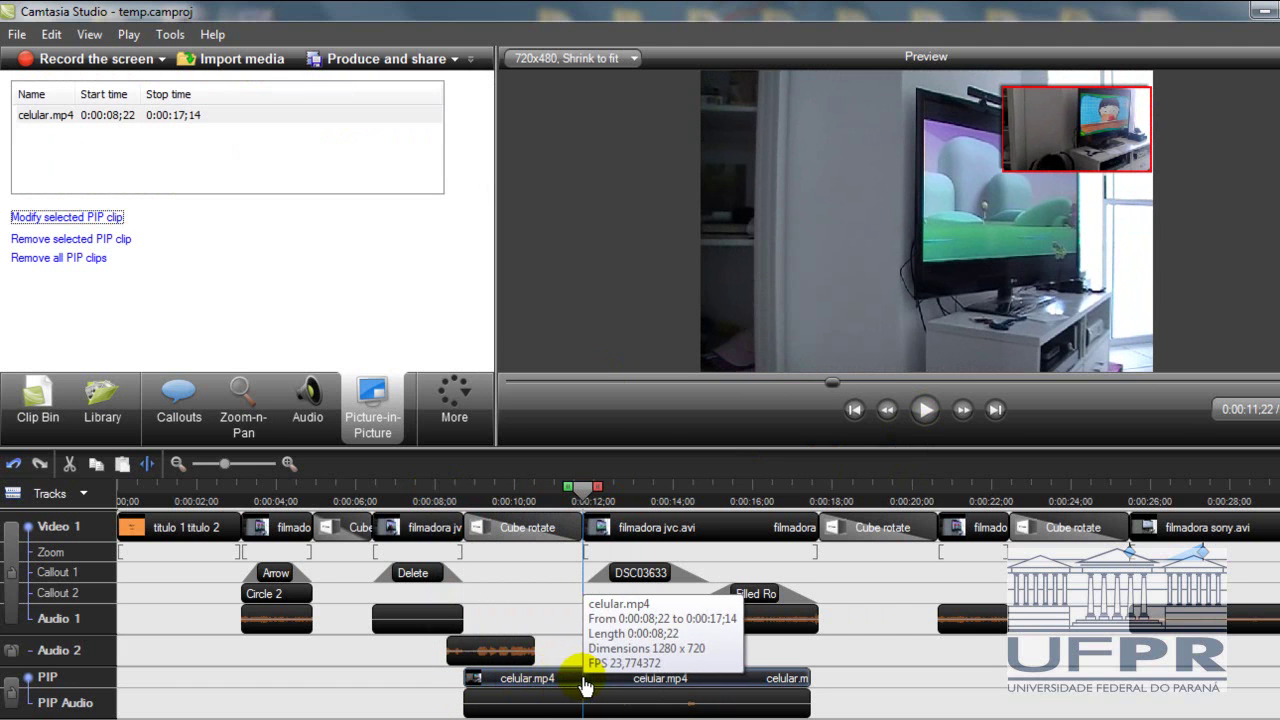
{"action": "left_click_drag", "start_coordinate": [462, 686], "coordinate": [583, 681]}
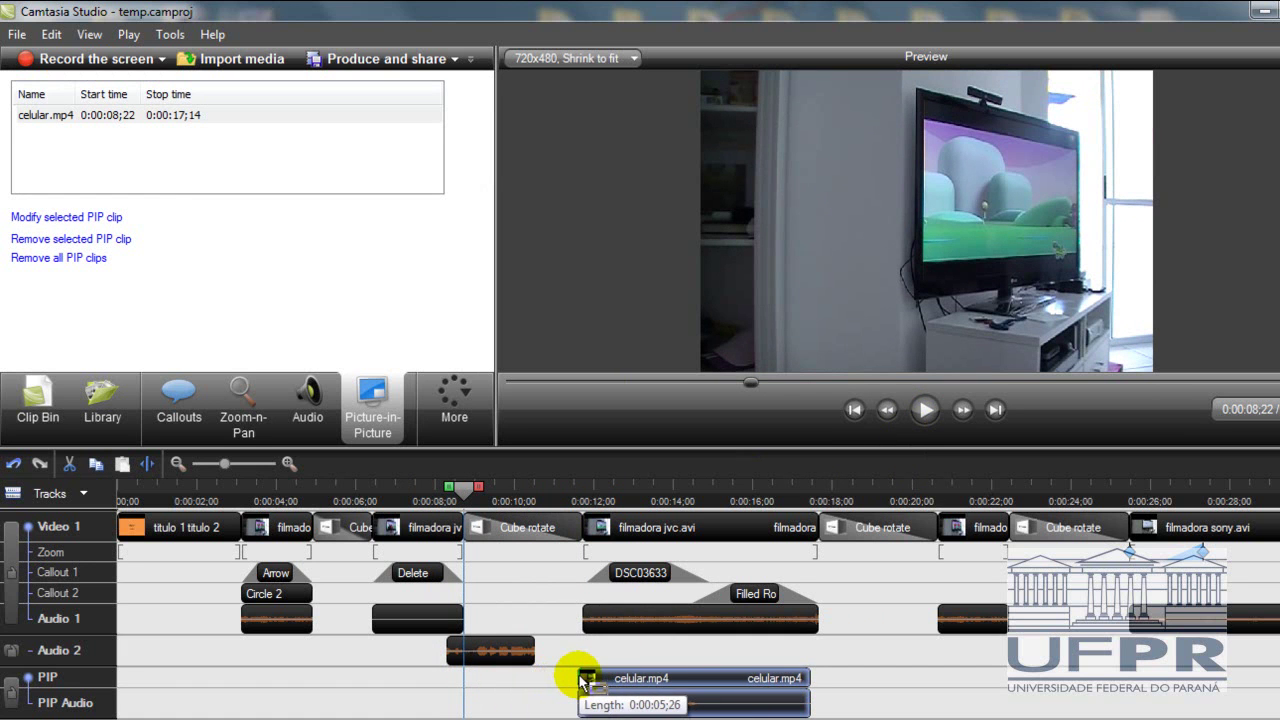
{"action": "left_click_drag", "start_coordinate": [470, 486], "coordinate": [551, 488]}
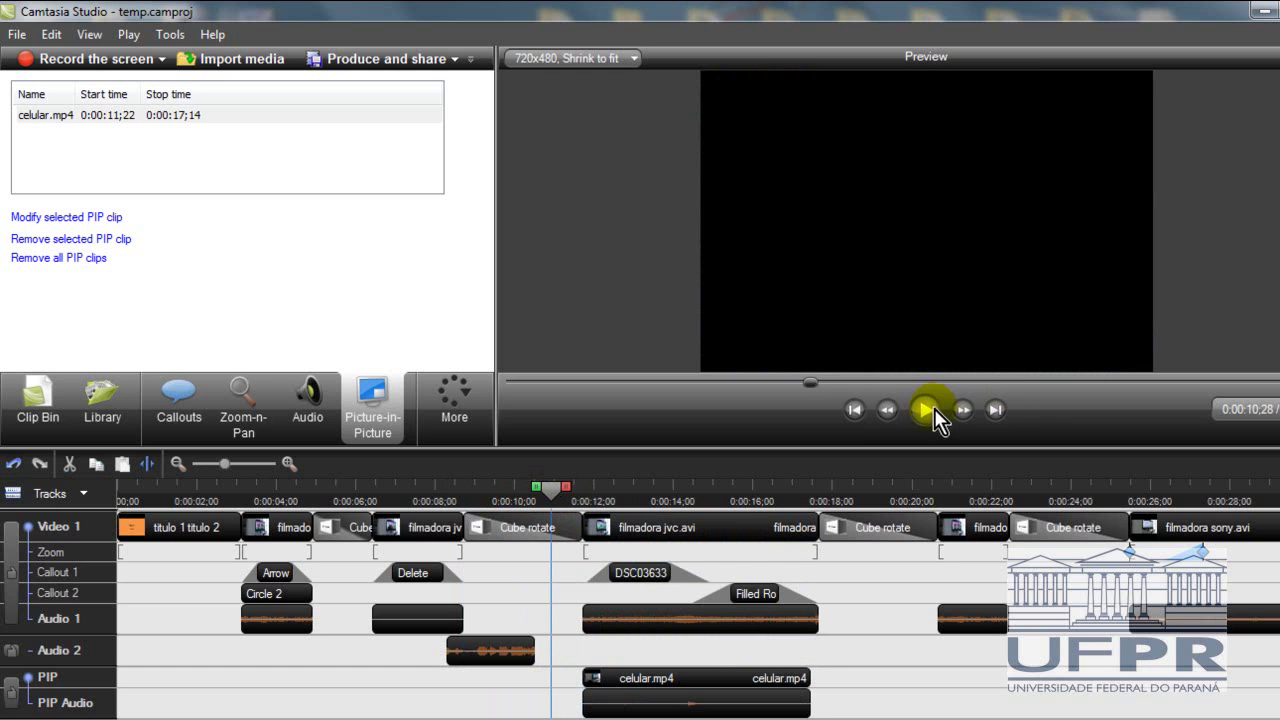
{"action": "left_click", "coordinate": [927, 409]}
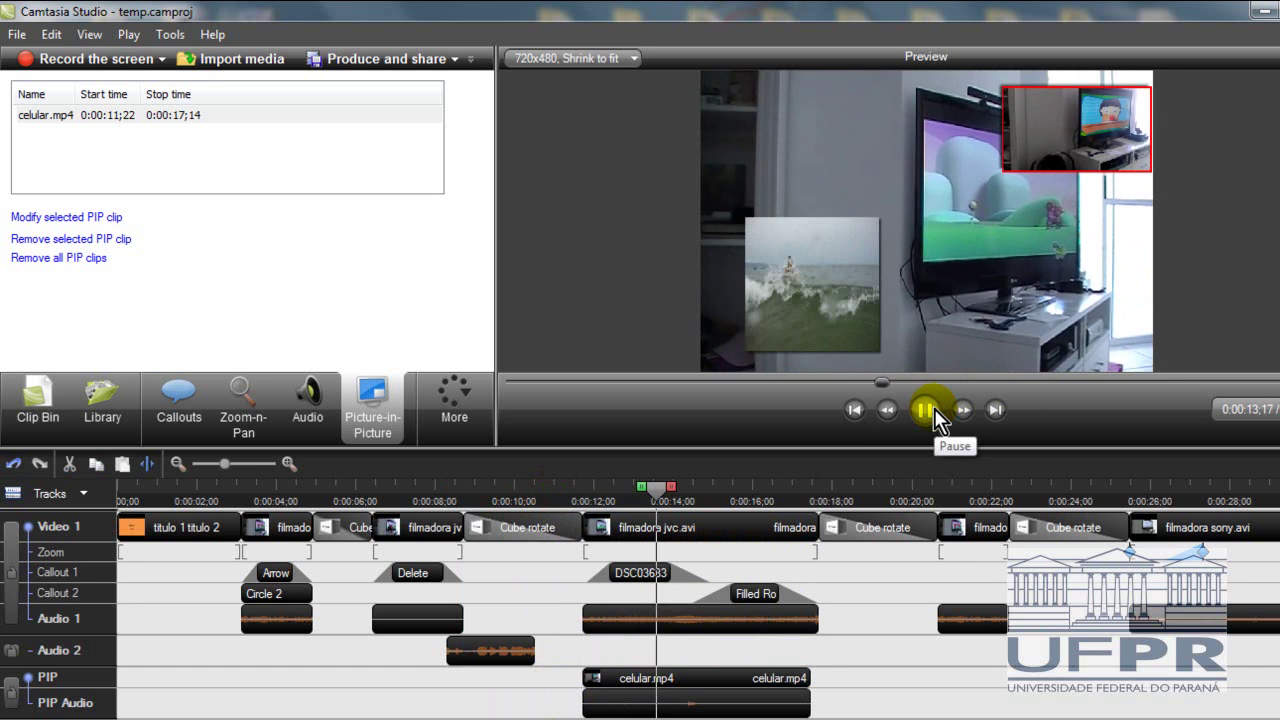
{"action": "left_click", "coordinate": [934, 408]}
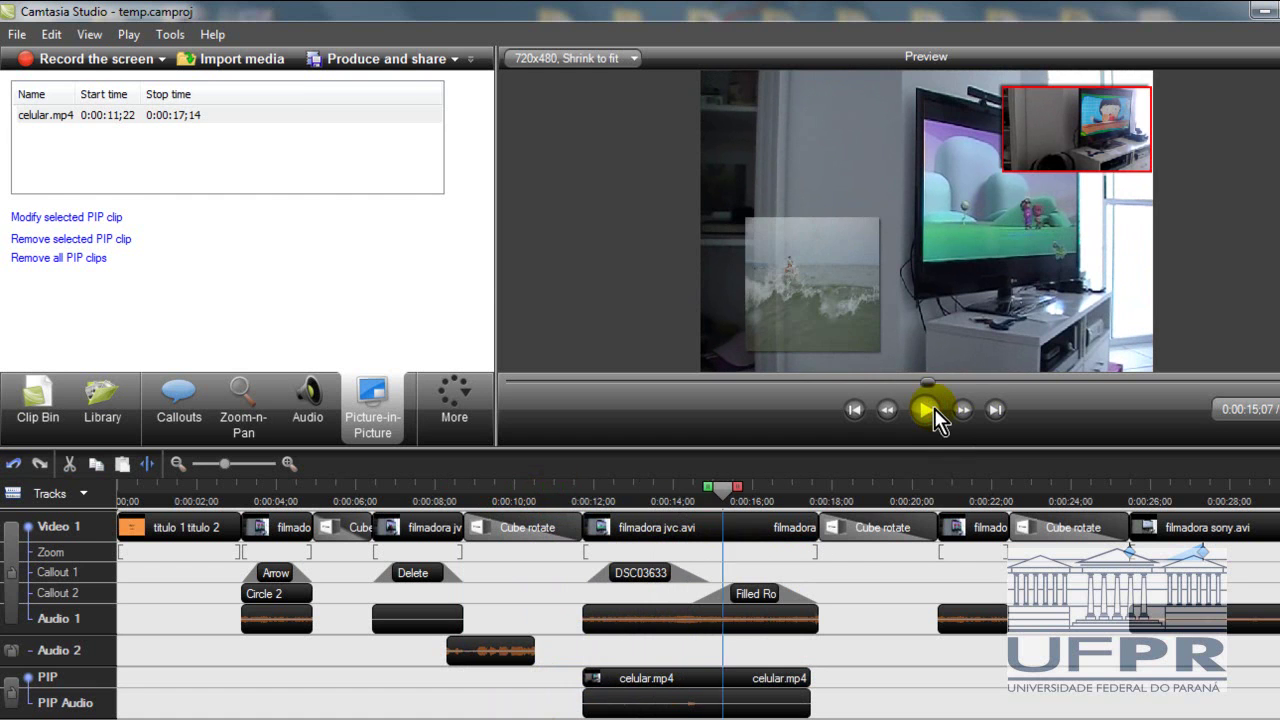
Select the PIP clip in the preview and play it together with the callouts from 0:00:13;21
{"action": "left_click", "coordinate": [1079, 145]}
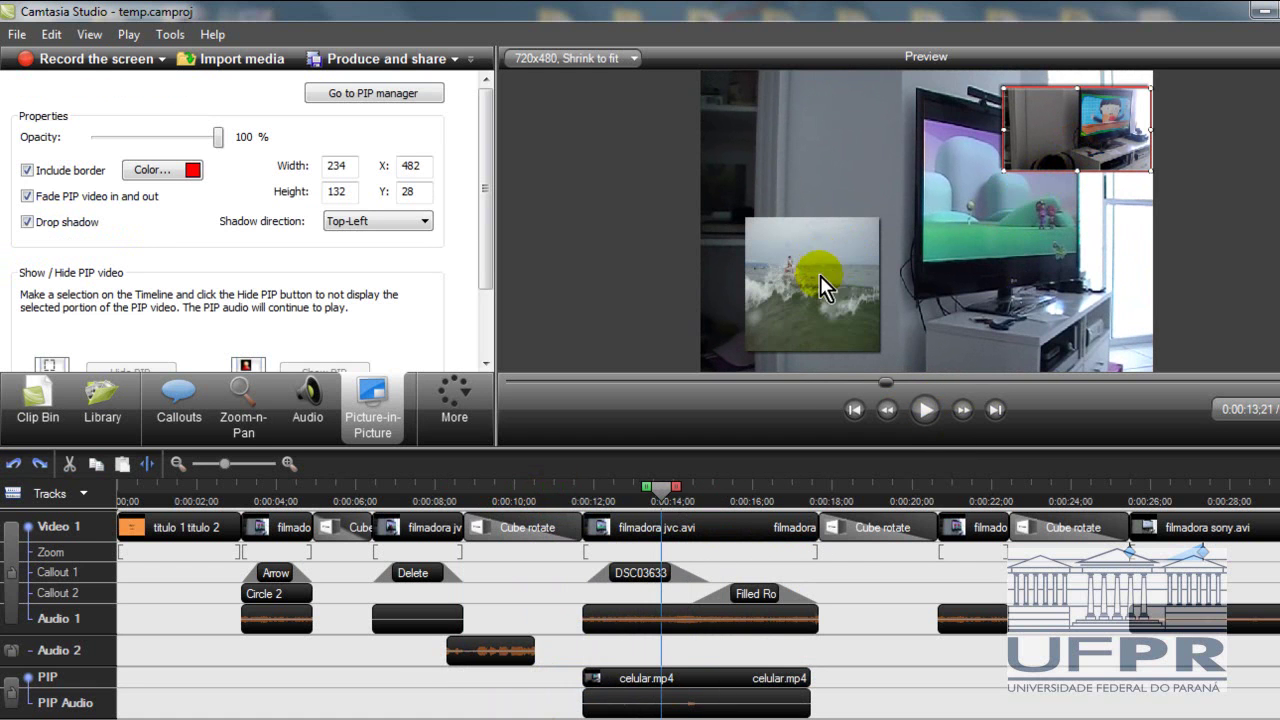
{"action": "left_click", "coordinate": [934, 408]}
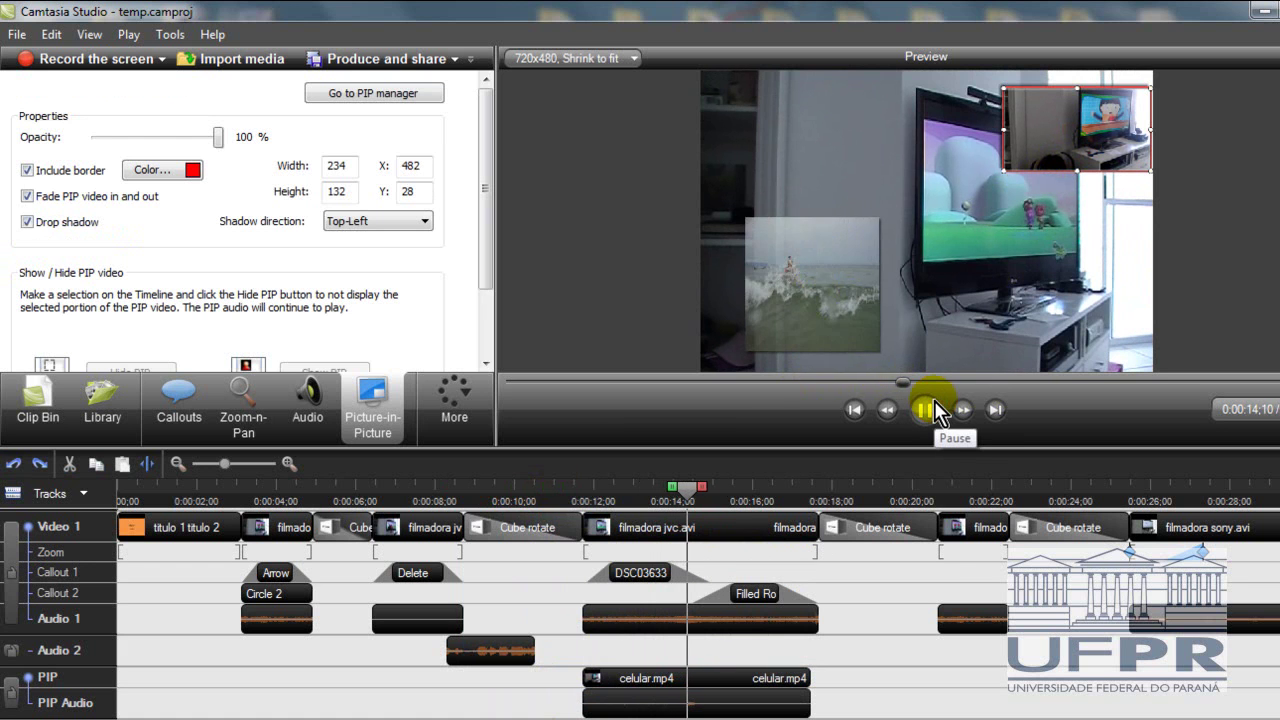
{"action": "left_click", "coordinate": [935, 406]}
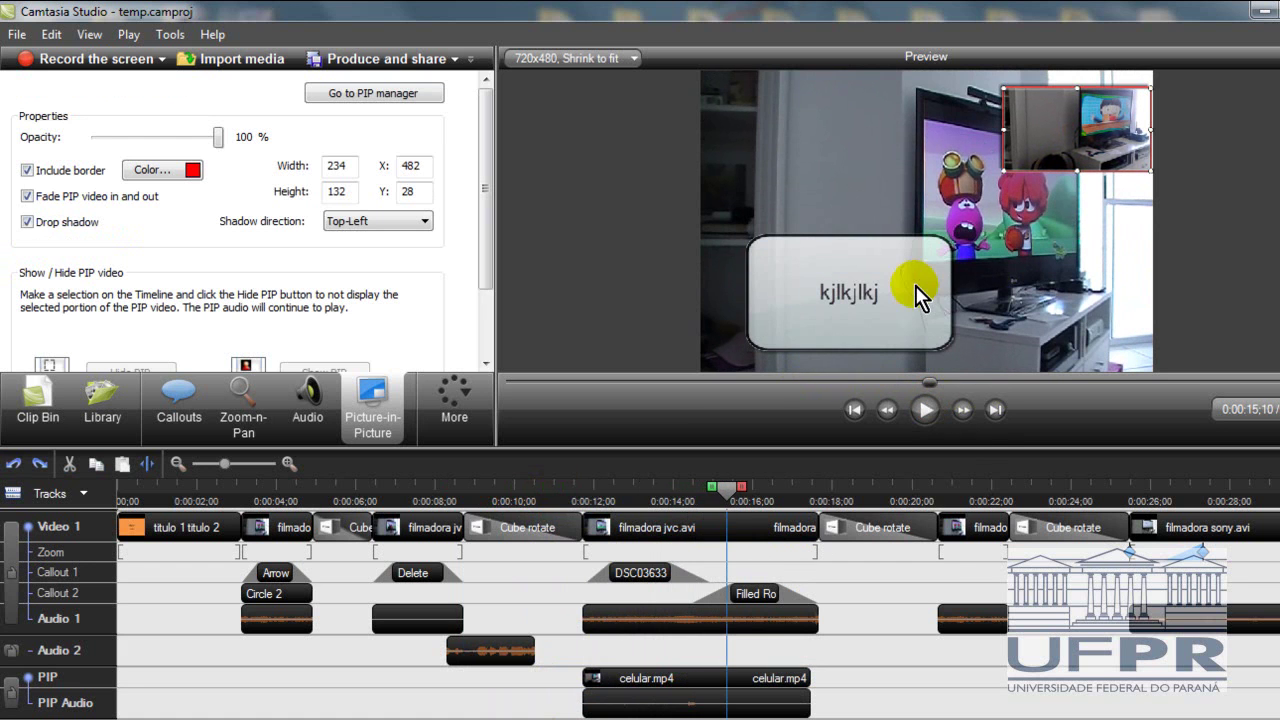